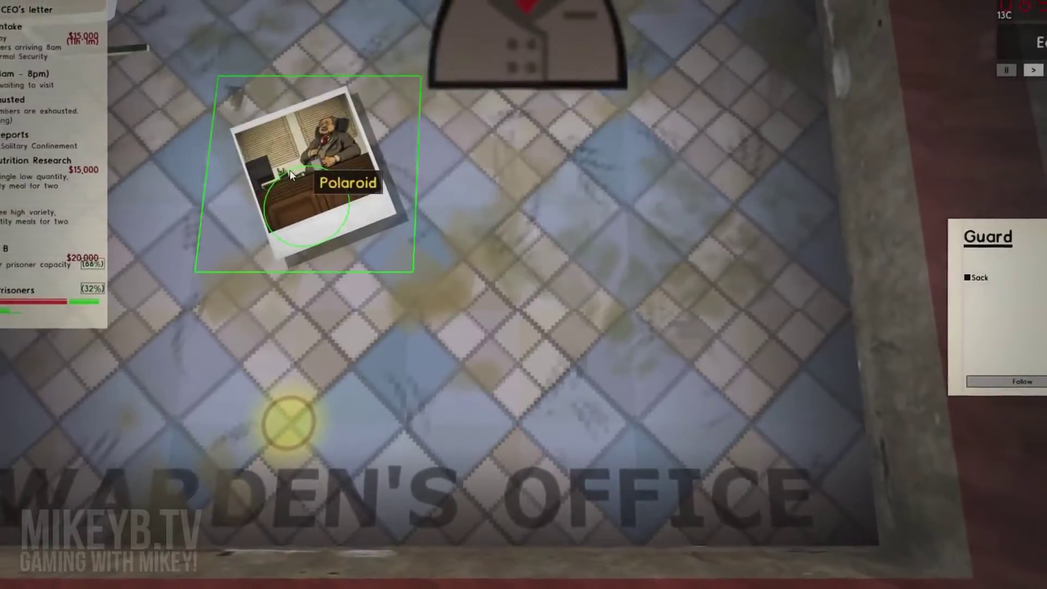
Reveal the Warden's hidden polaroid, bringing the count to 10 of 177
left_click(291, 169)
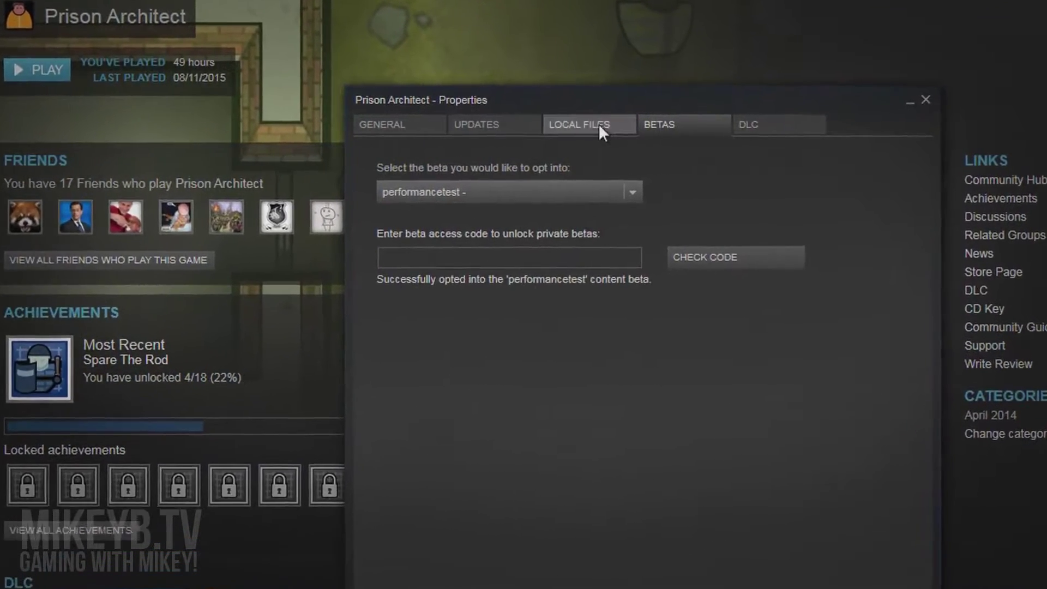
Review the game's General properties, then return to the Betas settings showing performancetest
left_click(404, 129)
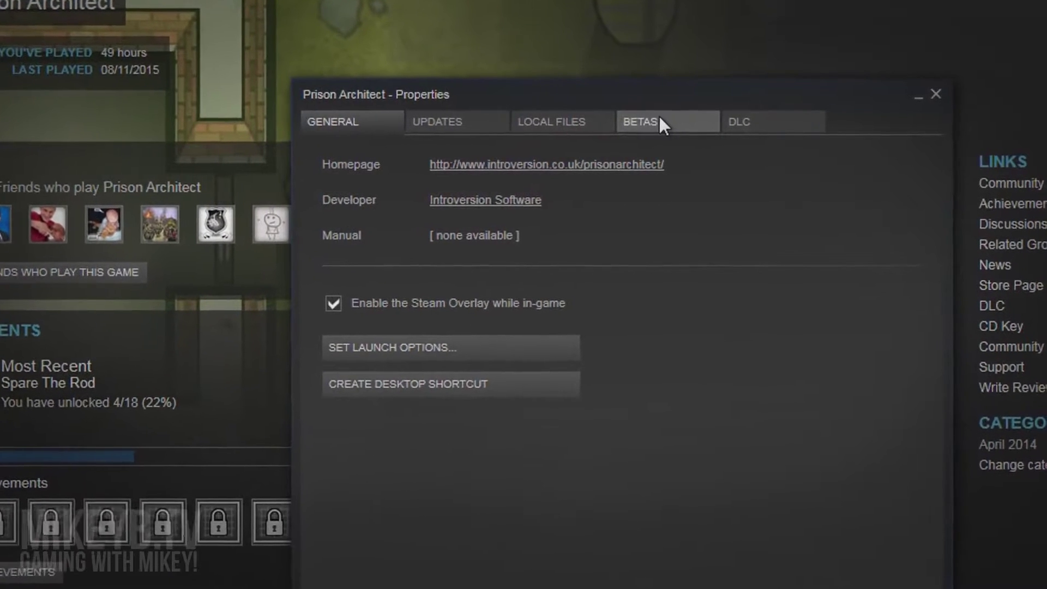
left_click(661, 121)
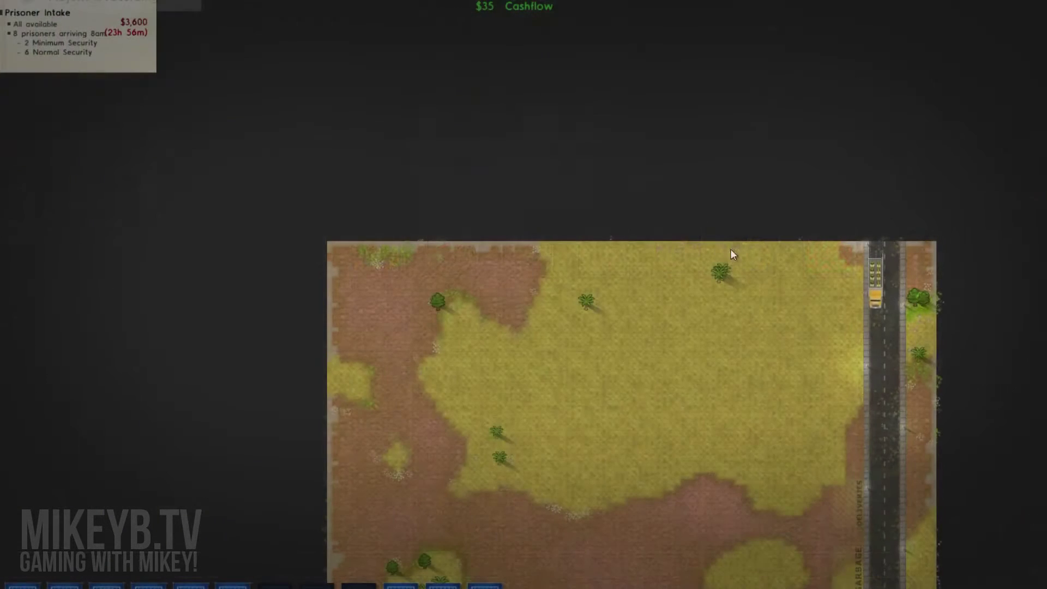
Load the Prison3.prison save from the main menu's saved prisons list
key("s")
key("d")
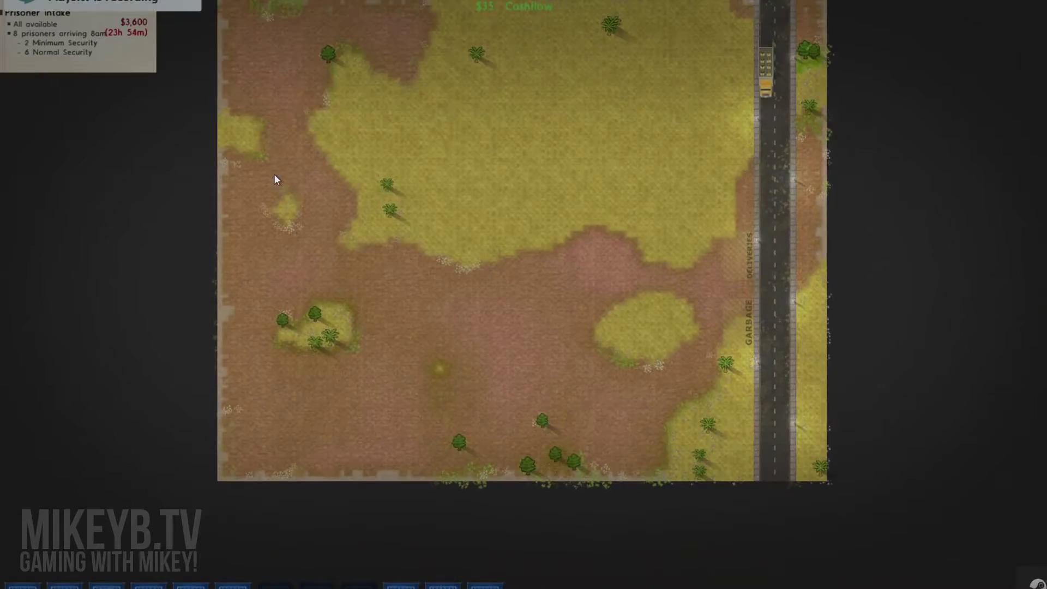
key("Escape")
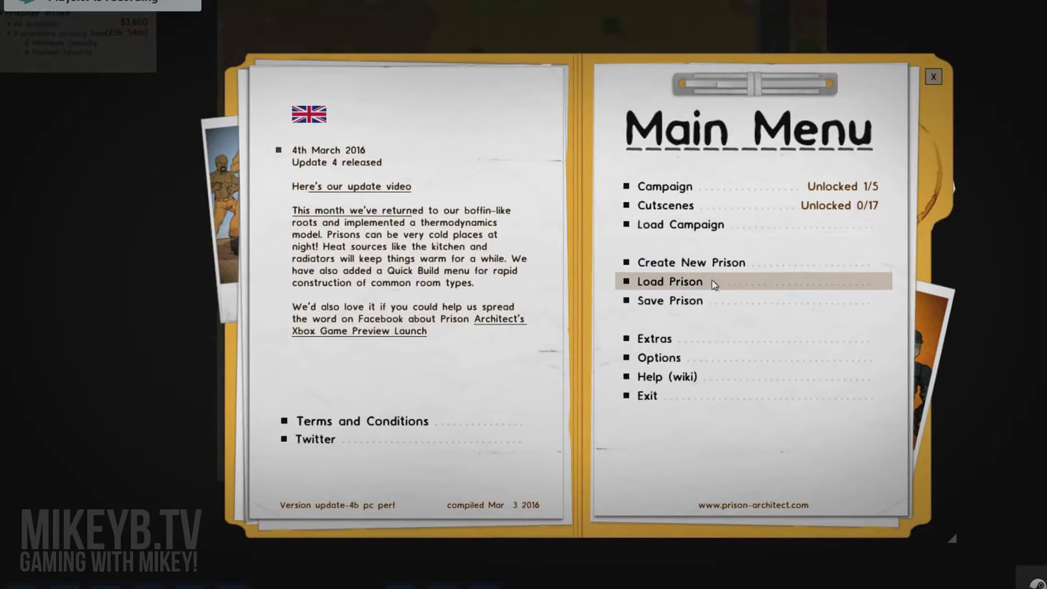
left_click(714, 284)
double_click(354, 207)
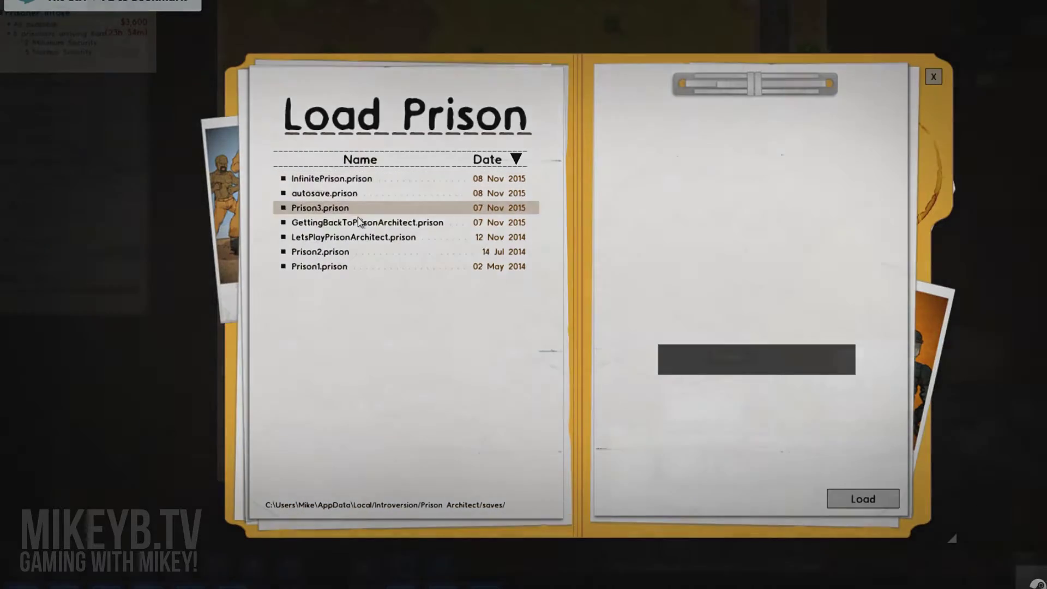
scroll(549, 269, "up", 2)
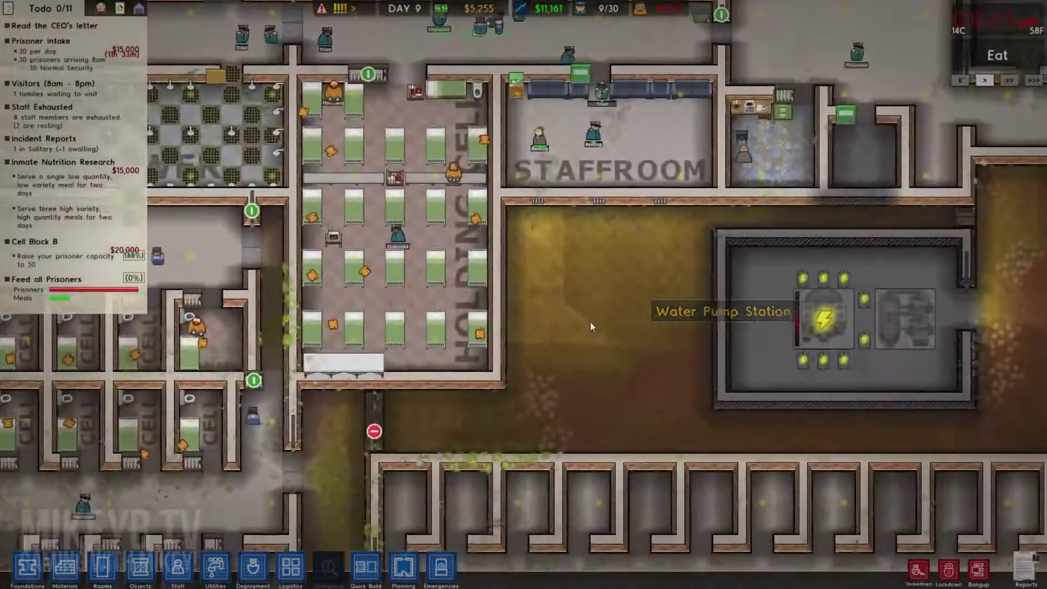
Bring up the main menu over the loaded prison and go to the Extras page
key("d")
key("w")
scroll(604, 377, "down", 2)
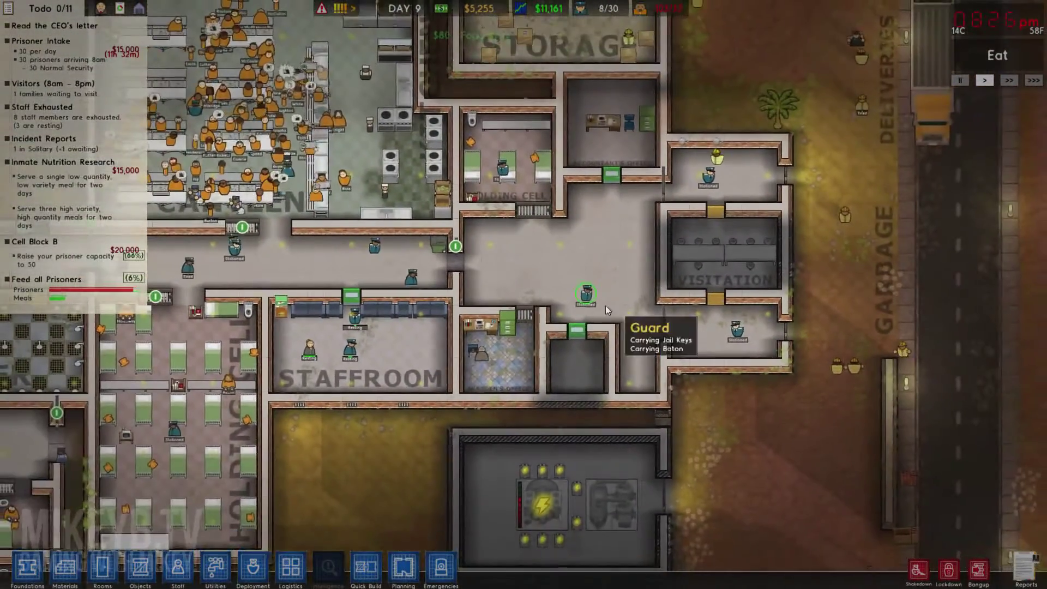
scroll(645, 402, "up", 1)
key("Escape")
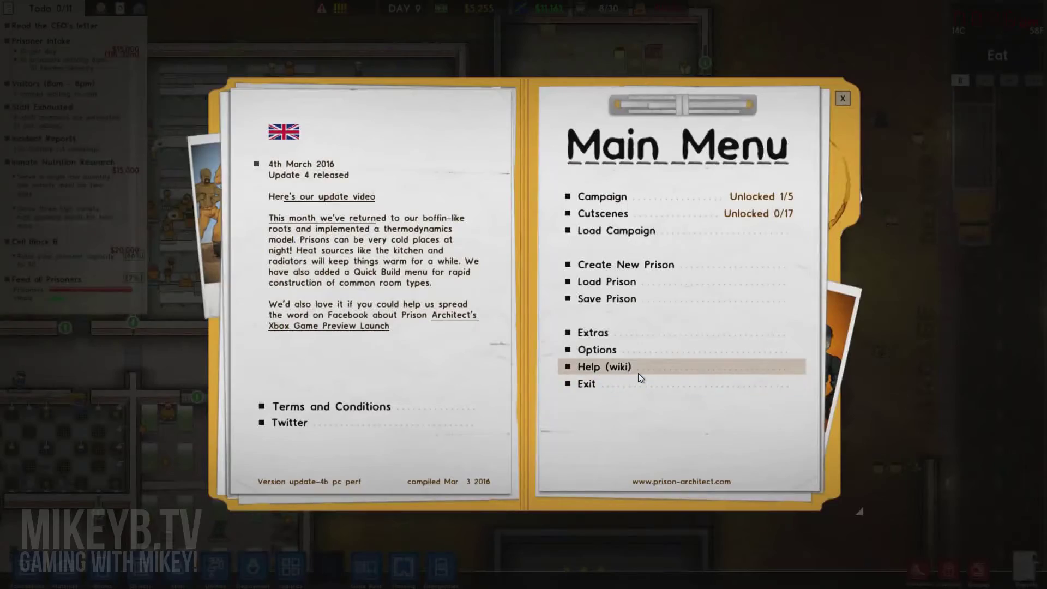
left_click(641, 331)
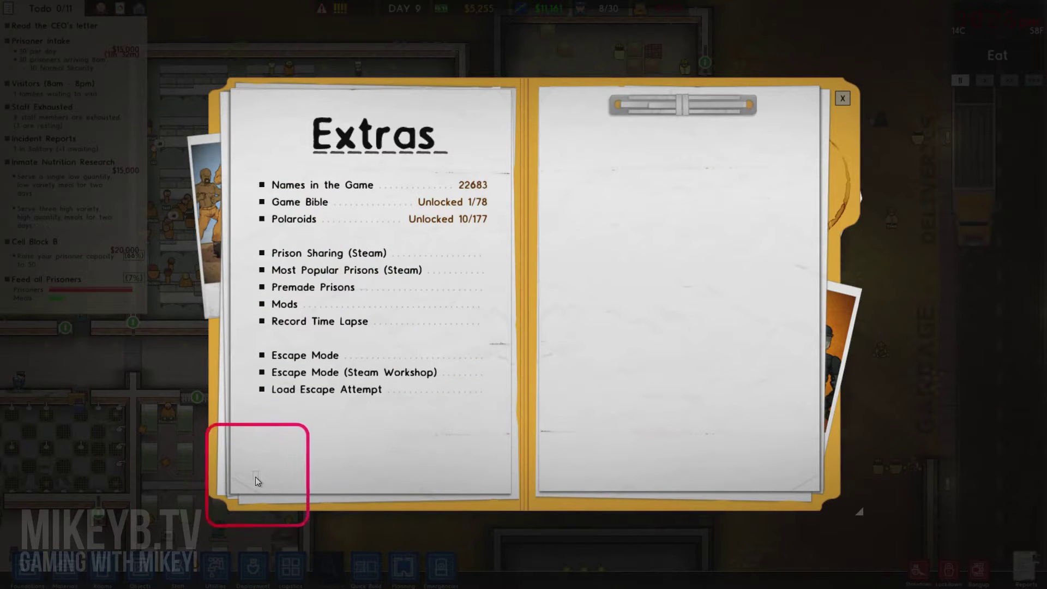
Return to the prison in 3D and pan south and left across the cell blocks
key("Escape")
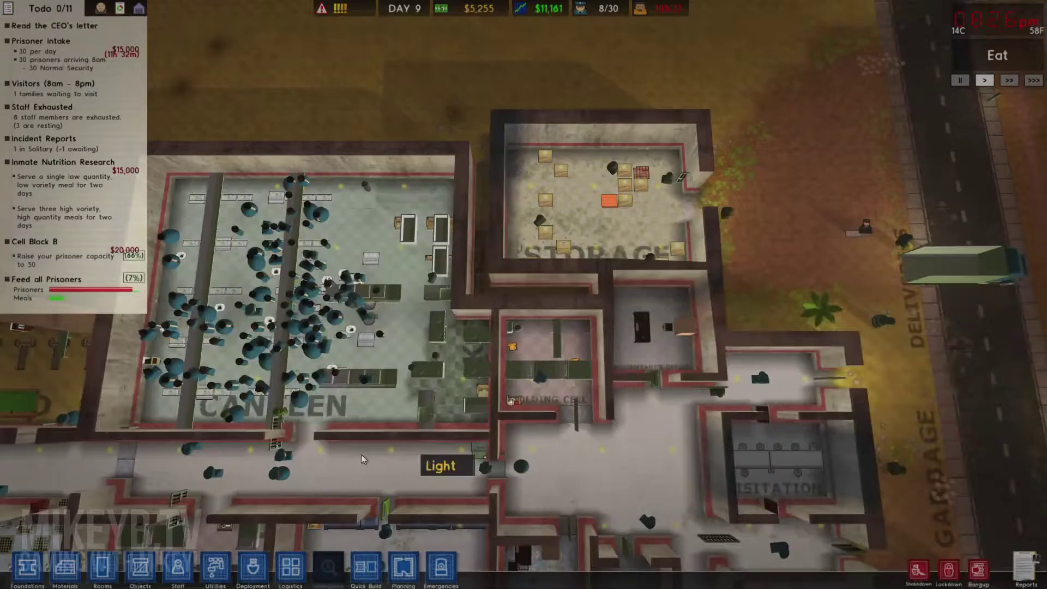
key("s")
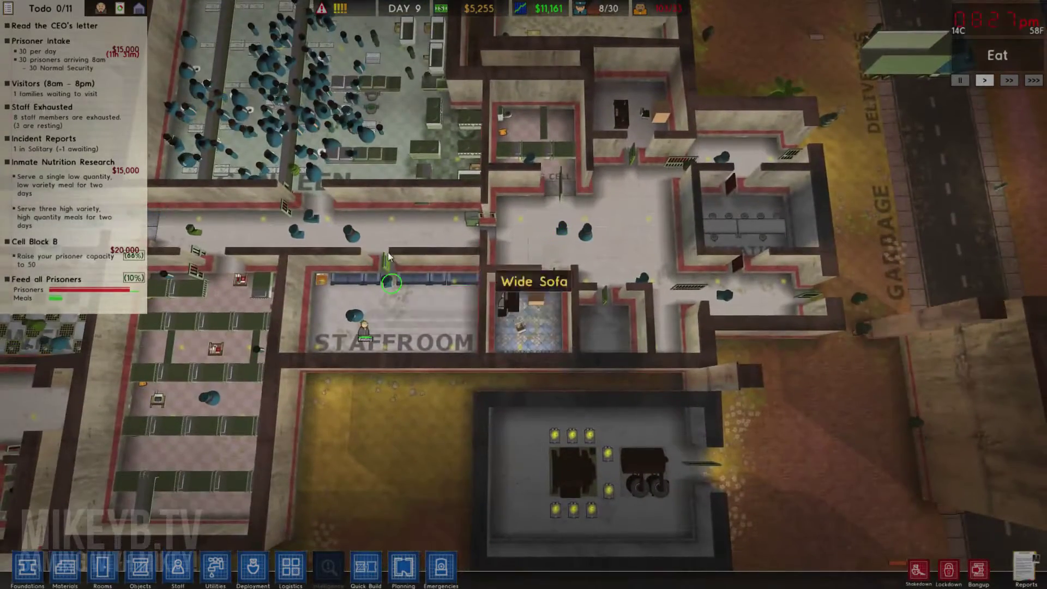
scroll(474, 313, "up", 2)
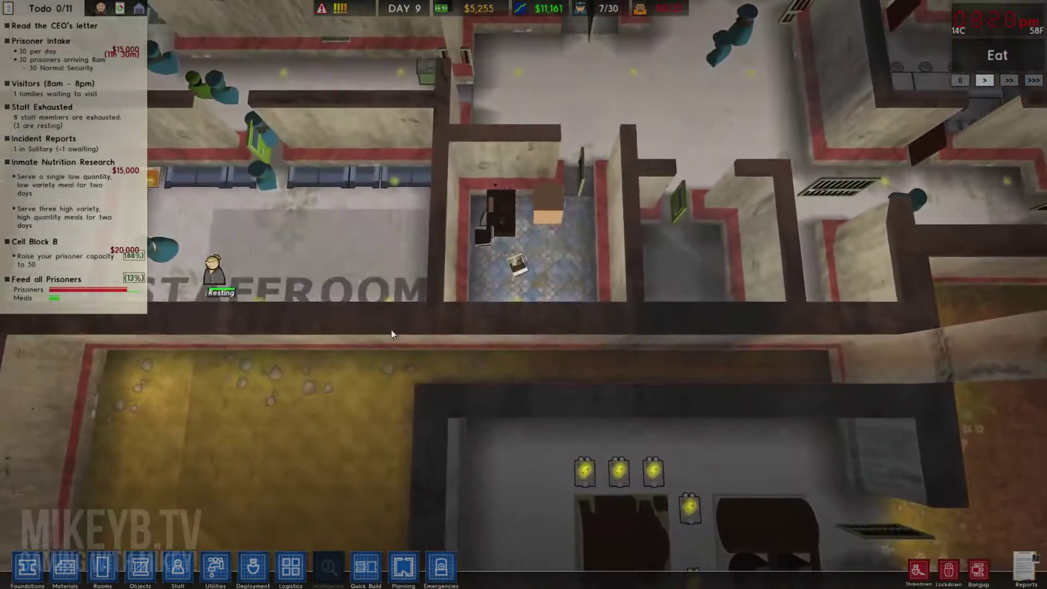
scroll(403, 345, "up", 2)
scroll(453, 356, "down", 2)
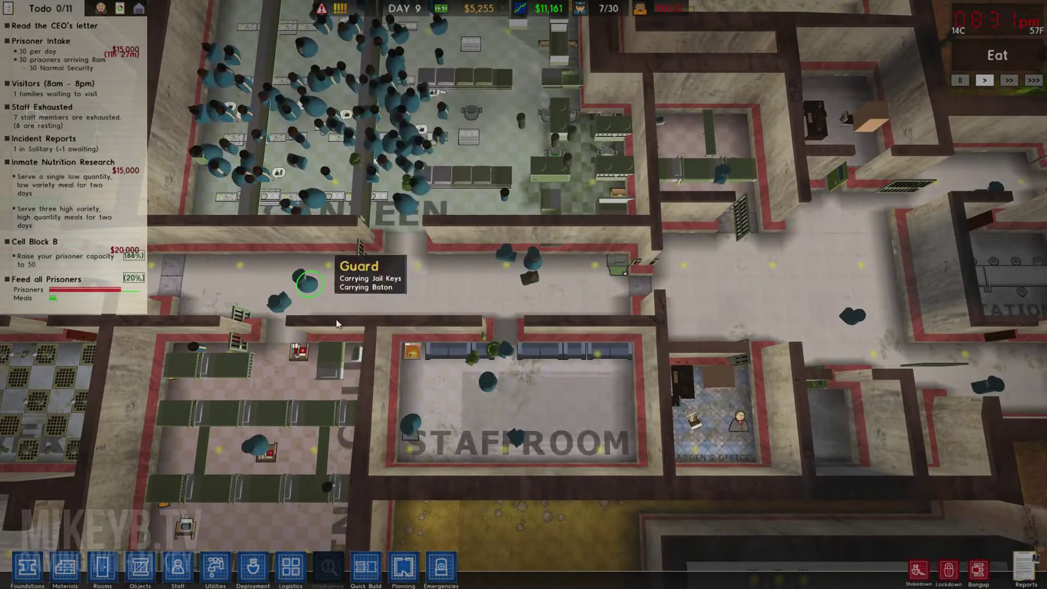
scroll(539, 297, "up", 2)
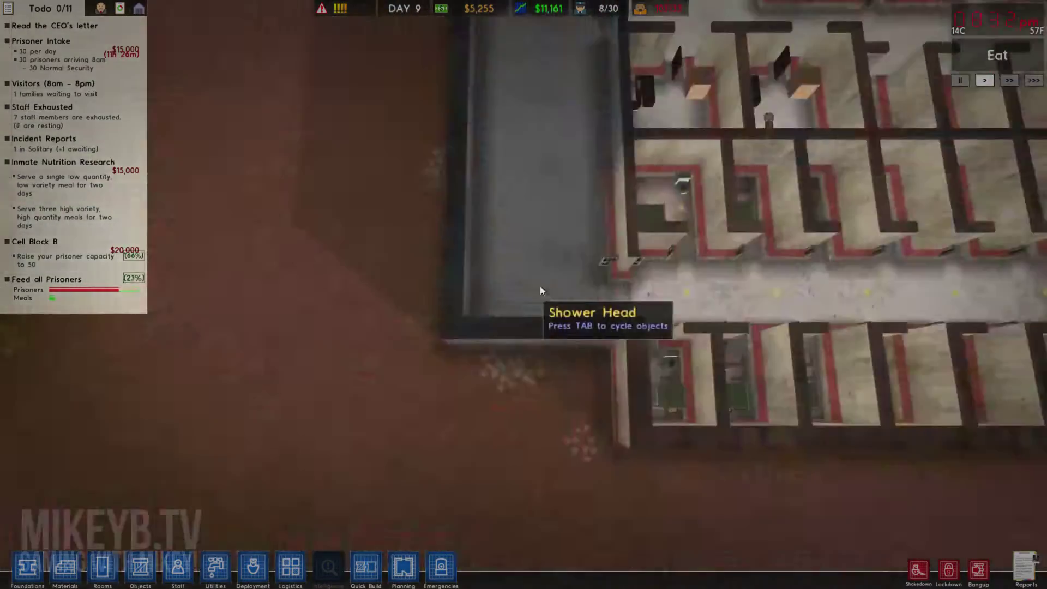
scroll(540, 297, "down", 2)
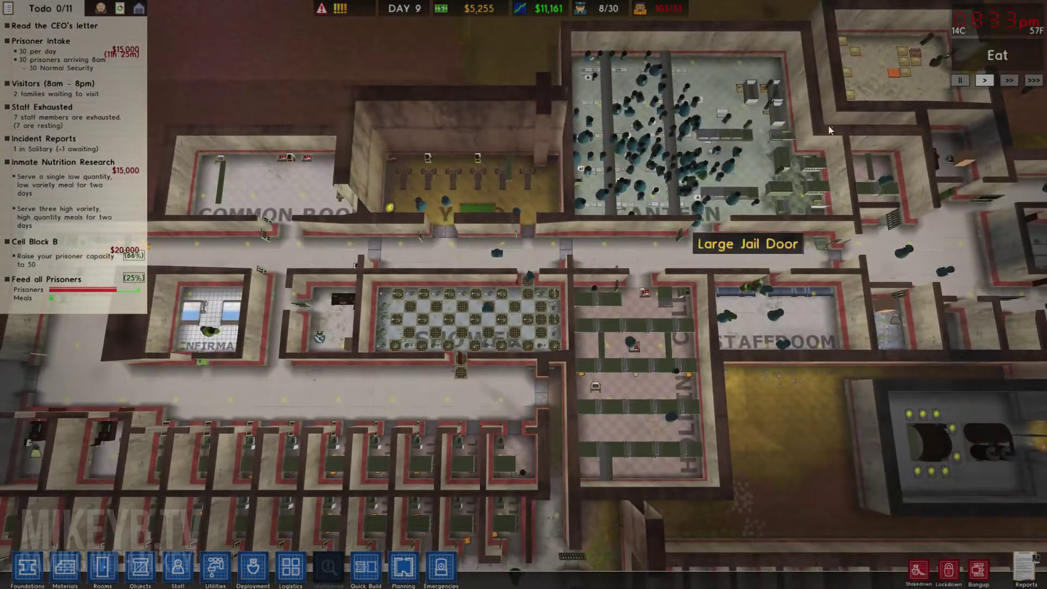
key("s")
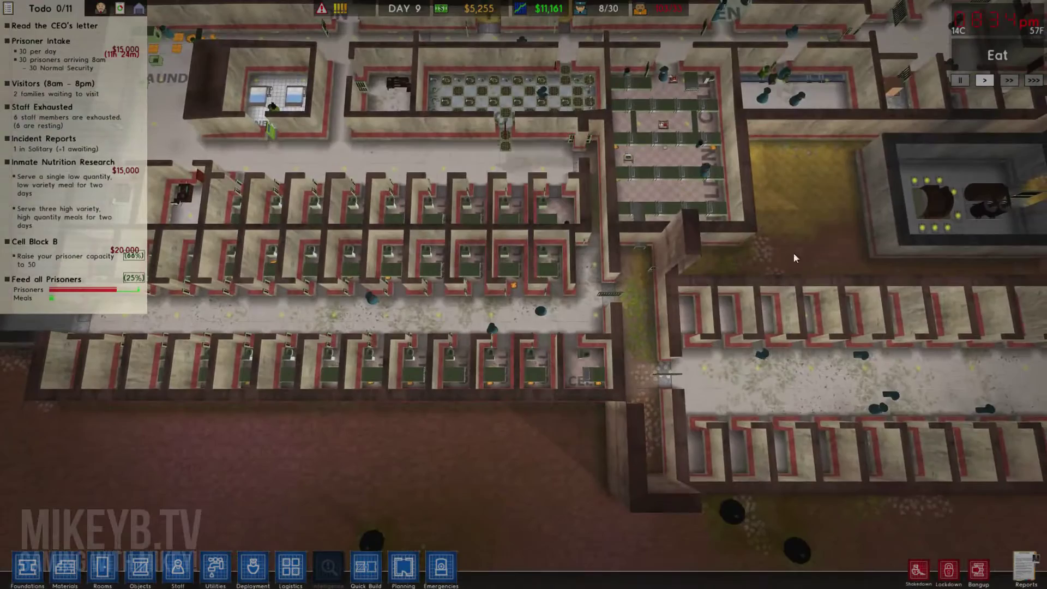
key("a")
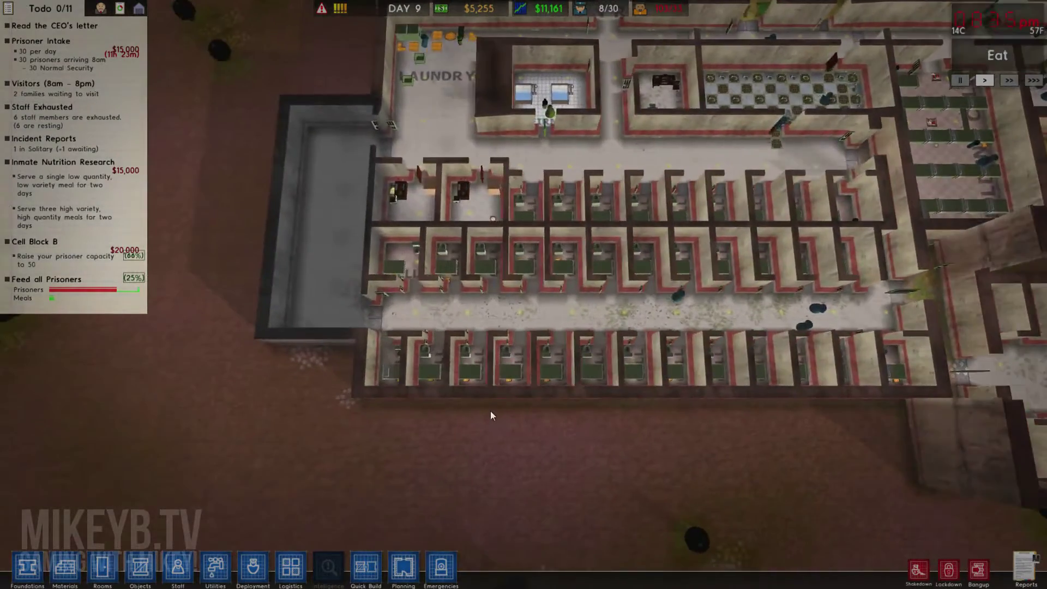
scroll(489, 415, "up", 3)
scroll(490, 422, "up", 2)
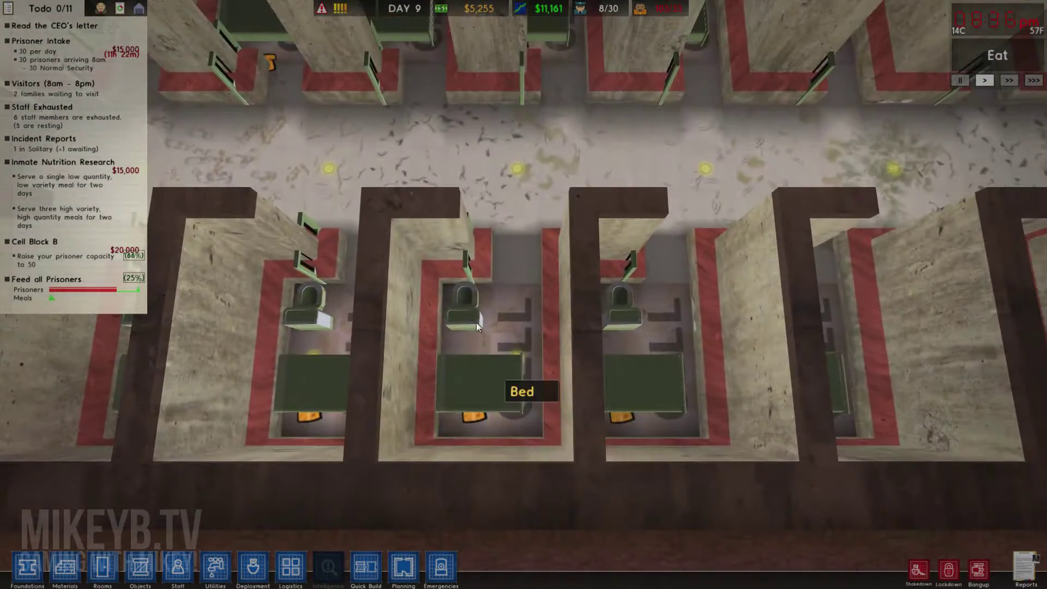
Inspect a cell toilet and a corridor light, then bring the infirmary and laundry into view
left_click(474, 303)
left_click(517, 168)
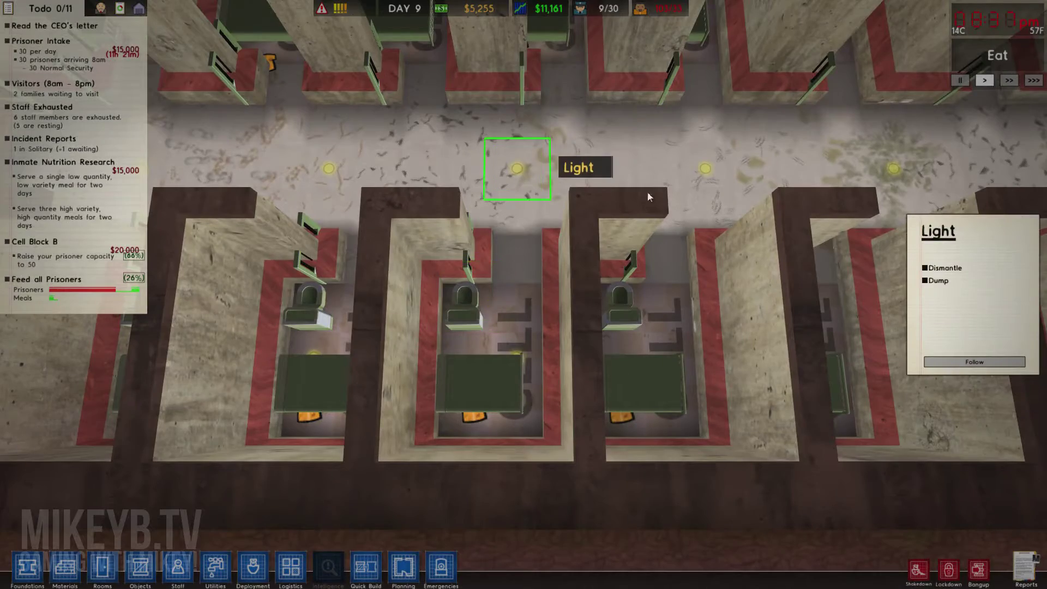
key("w")
scroll(587, 358, "down", 3)
scroll(585, 351, "down", 2)
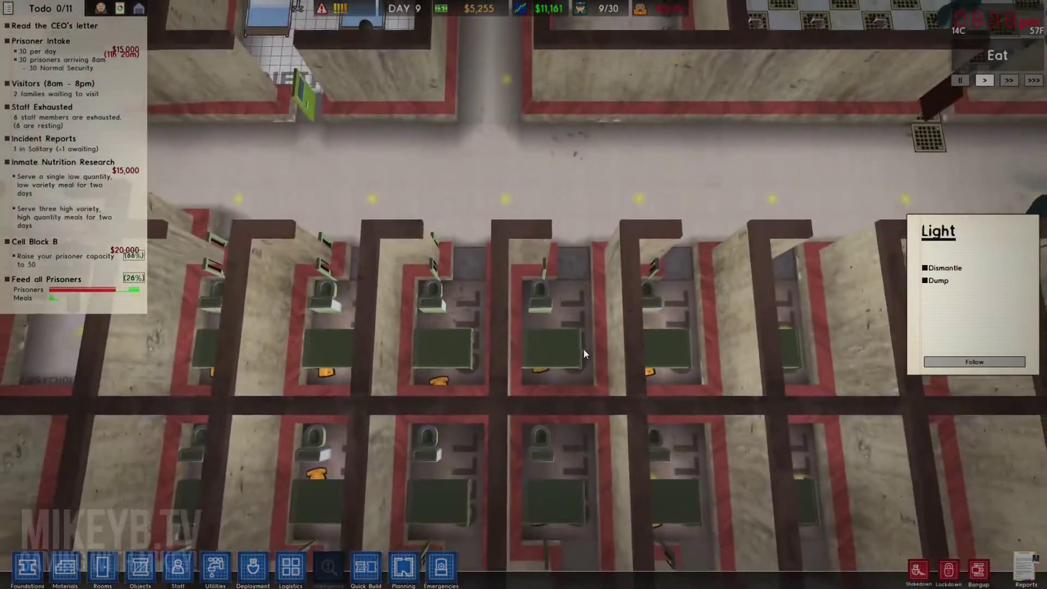
key("w")
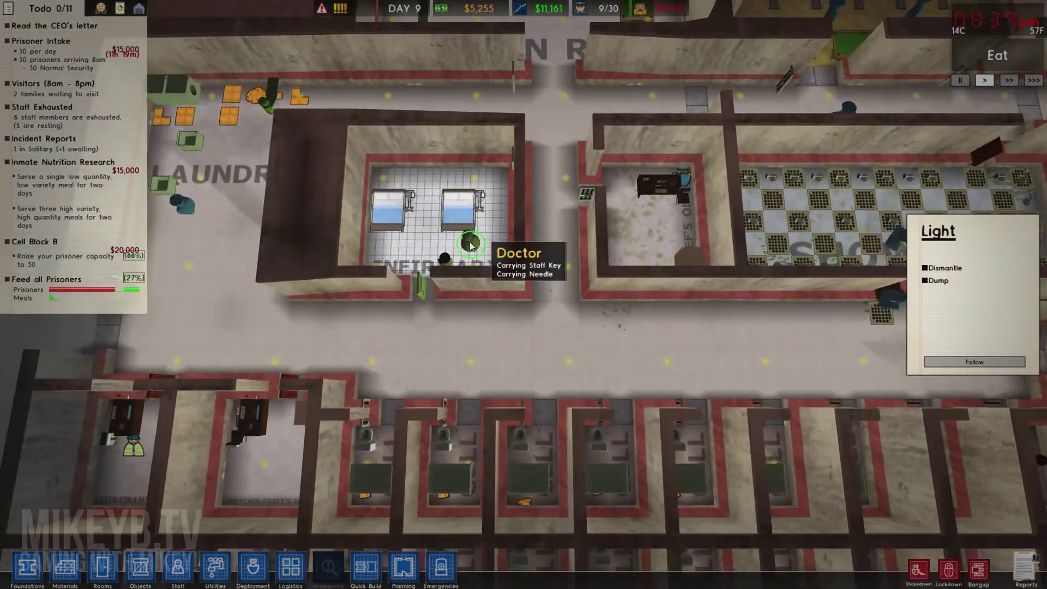
scroll(471, 245, "up", 2)
scroll(470, 244, "up", 2)
scroll(487, 272, "up", 3)
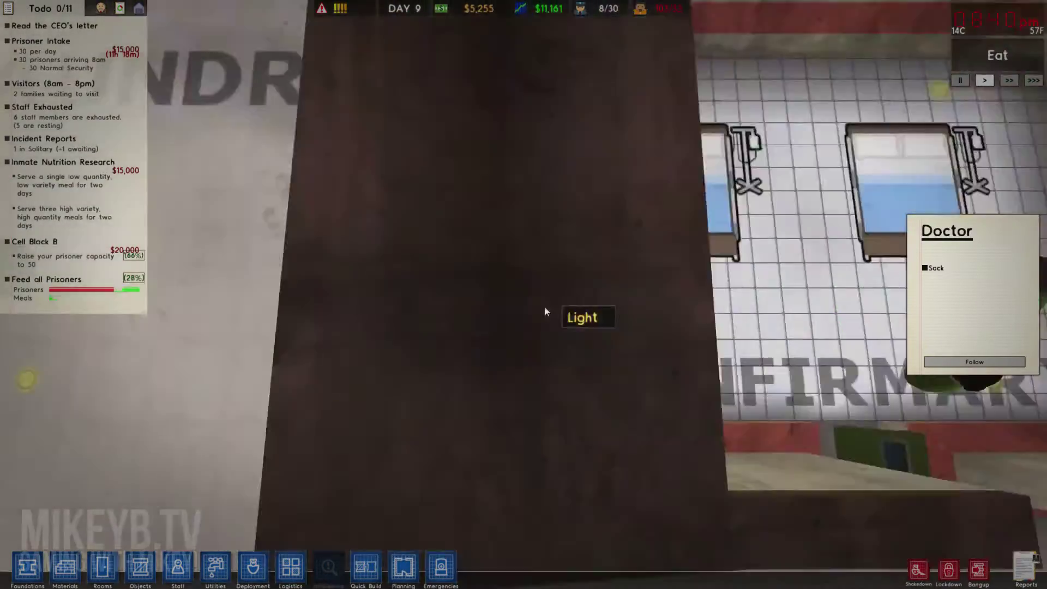
scroll(544, 305, "down", 1)
scroll(515, 297, "down", 2)
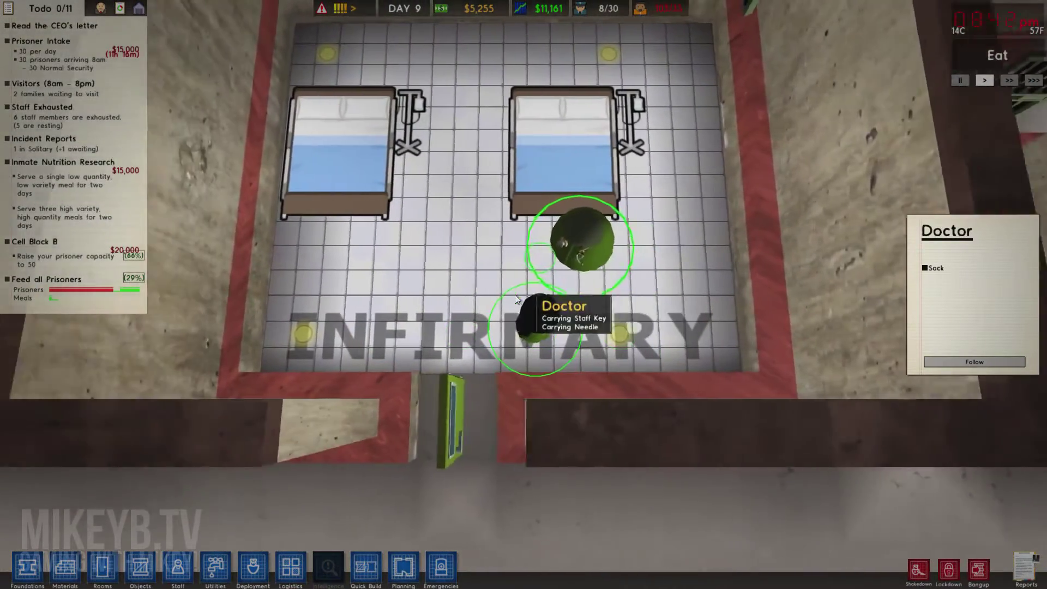
key("a")
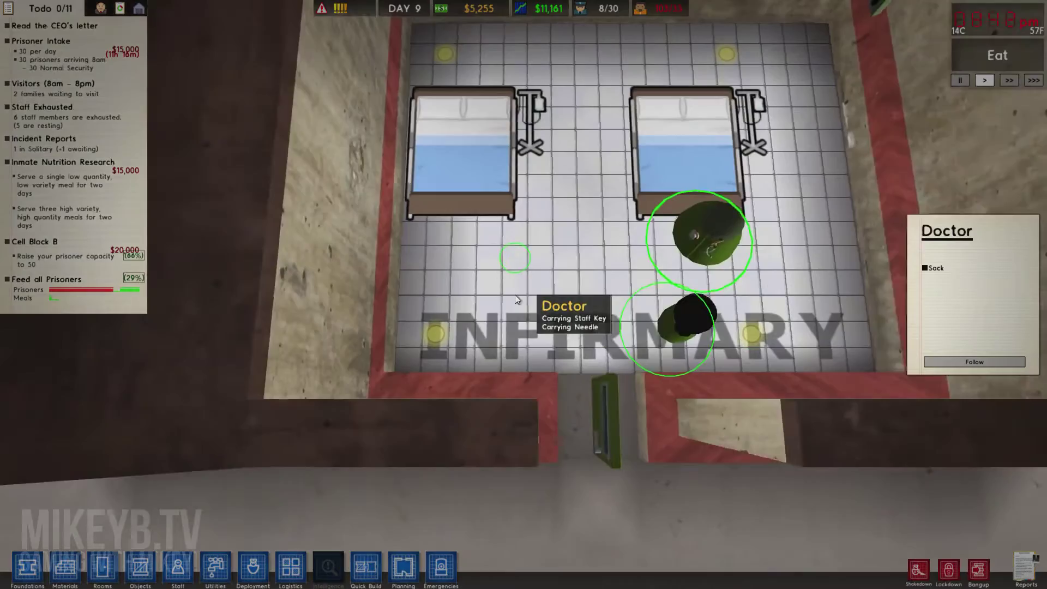
key("s")
key("a")
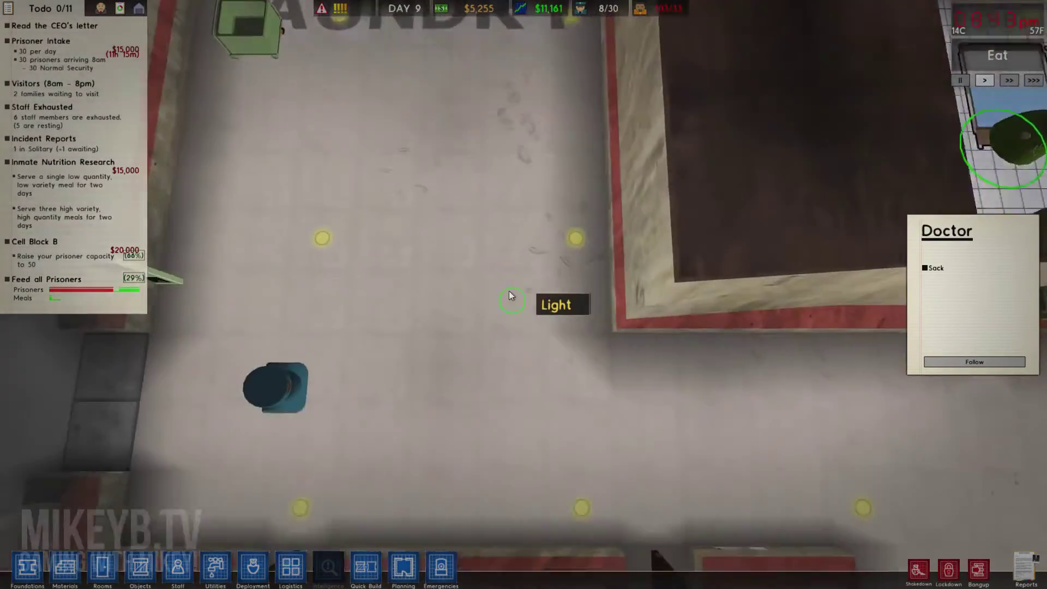
key("a")
key("s")
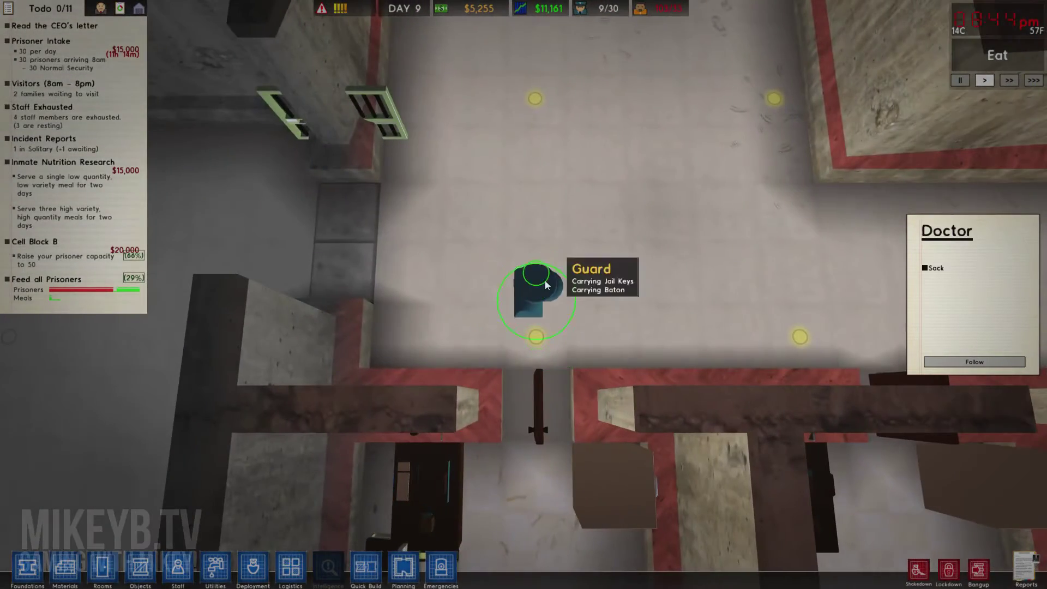
key("s")
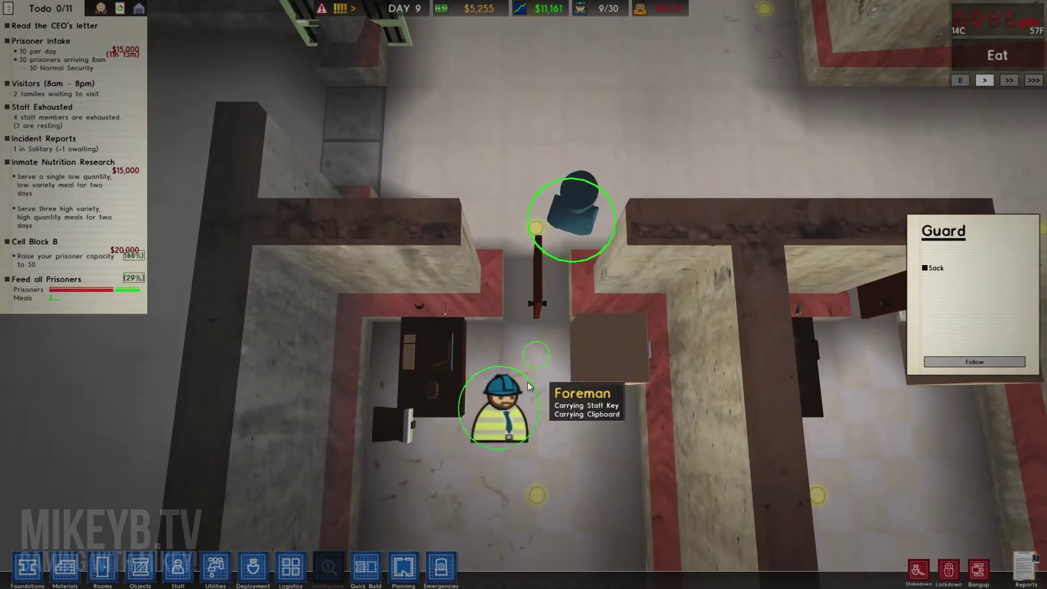
key("s")
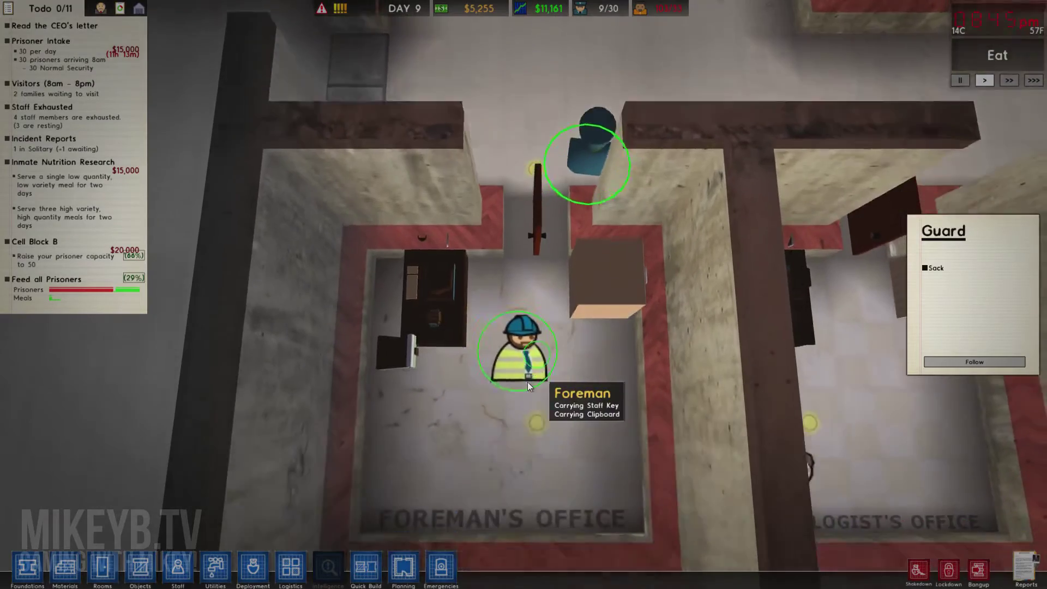
key("d")
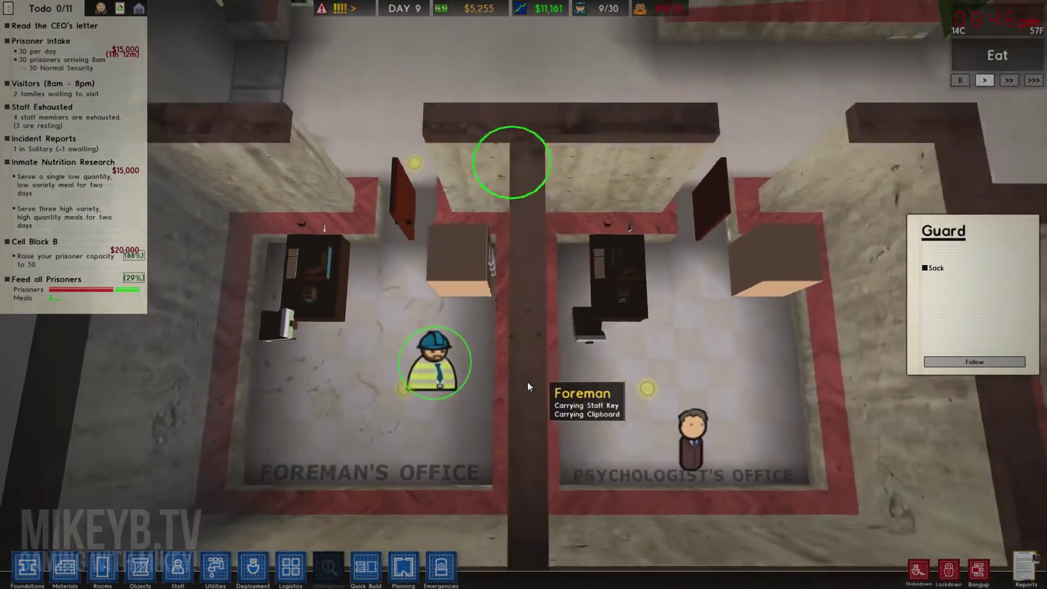
key("d")
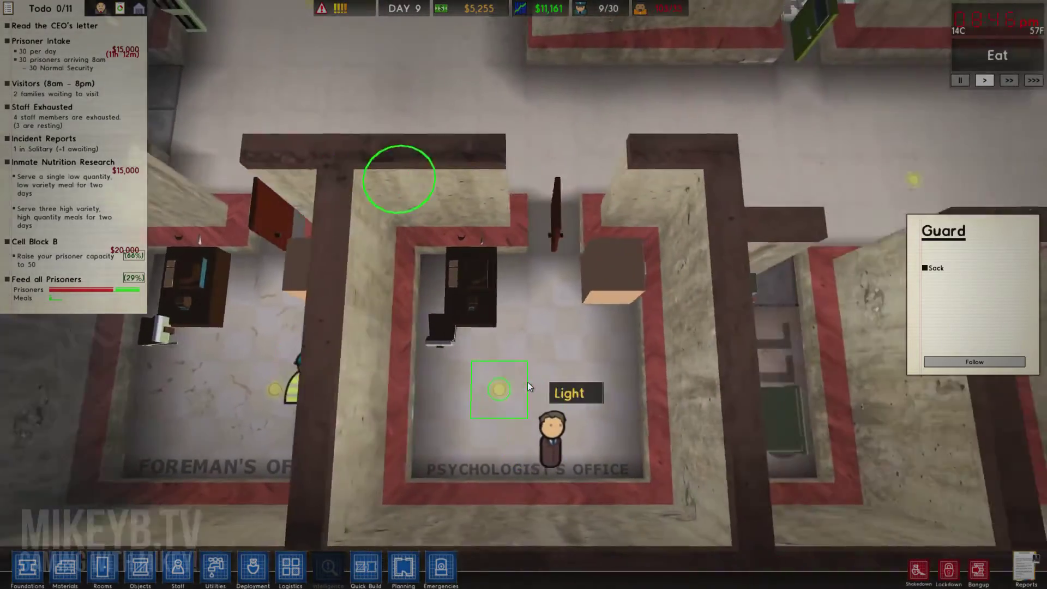
scroll(528, 381, "down", 3)
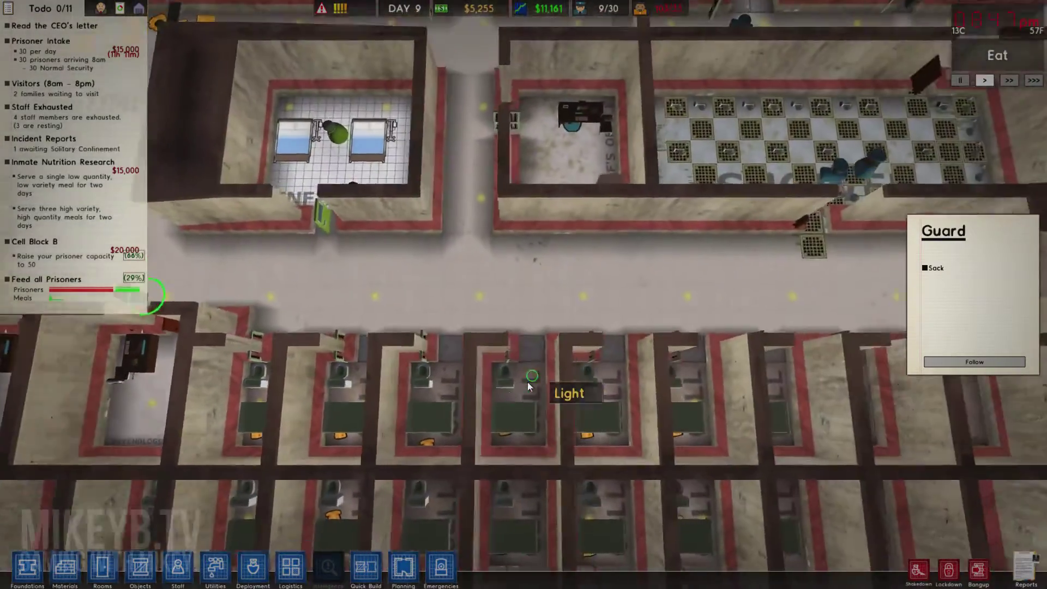
key("w")
key("d")
scroll(527, 382, "up", 3)
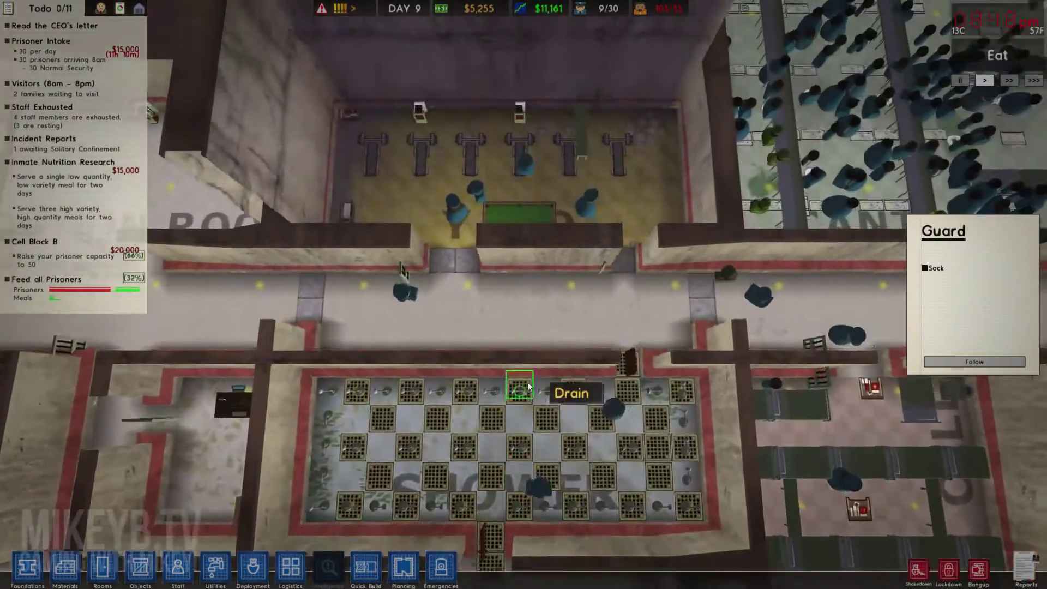
key("w")
key("d")
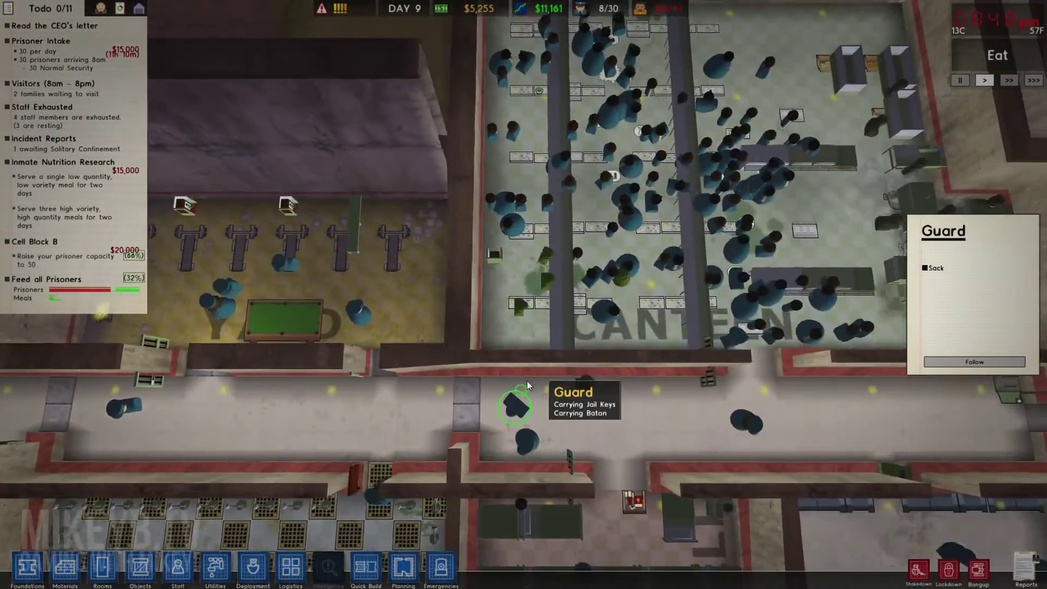
scroll(527, 382, "up", 2)
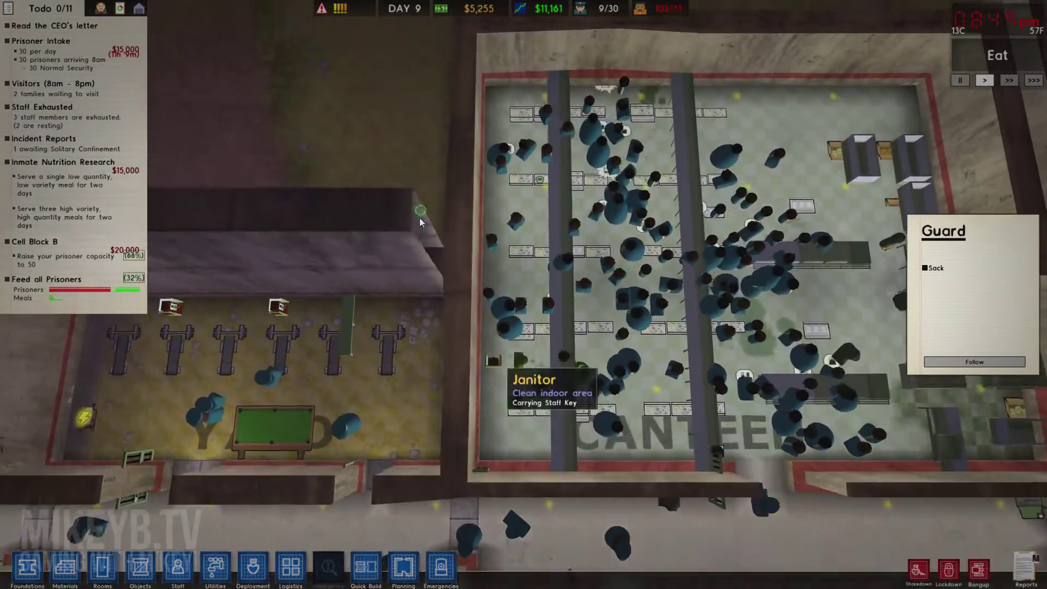
scroll(491, 368, "up", 2)
key("d")
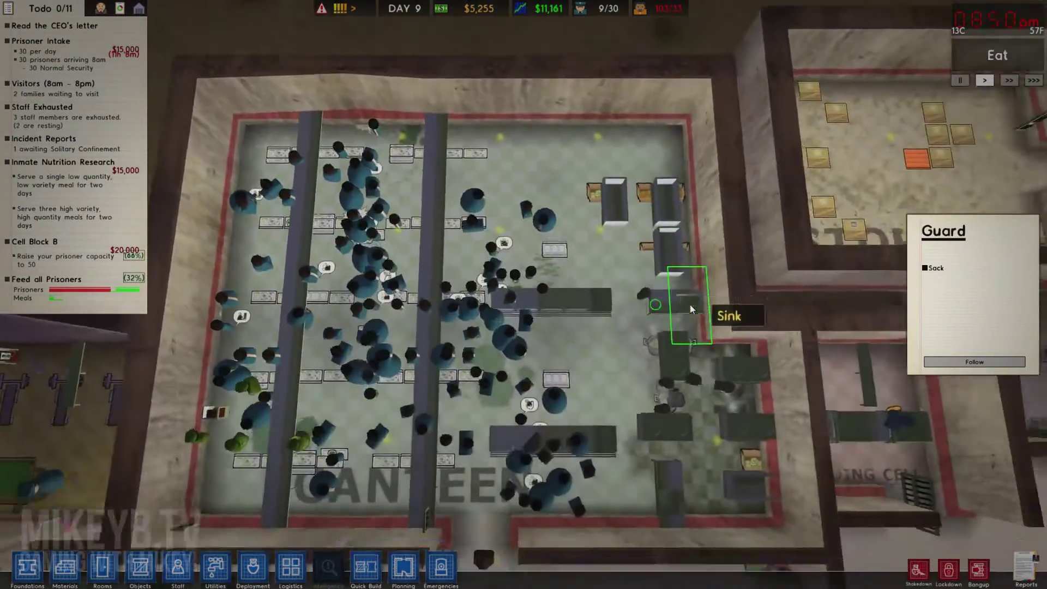
key("d")
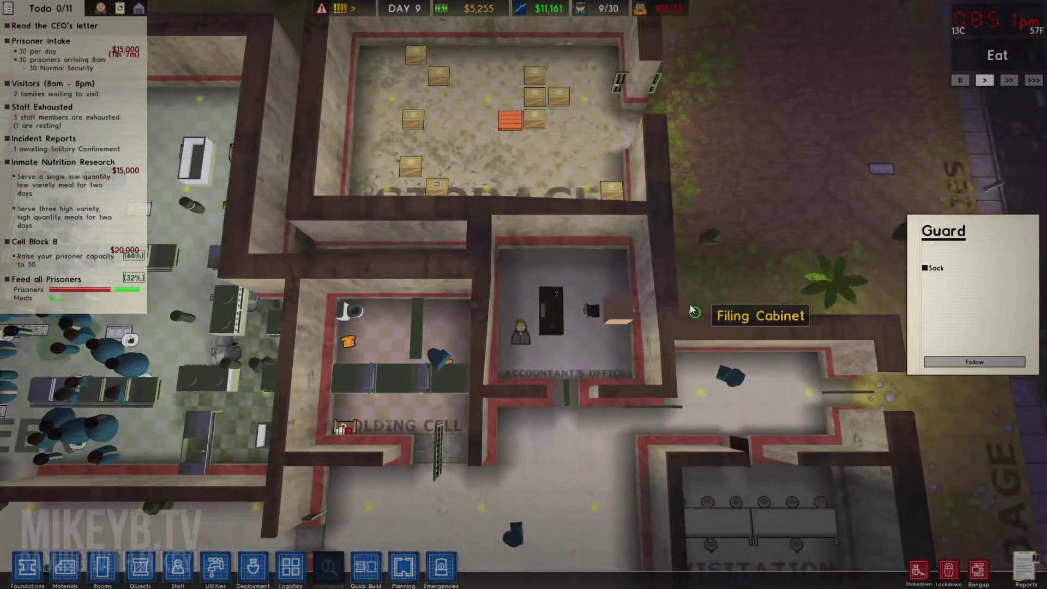
key("w")
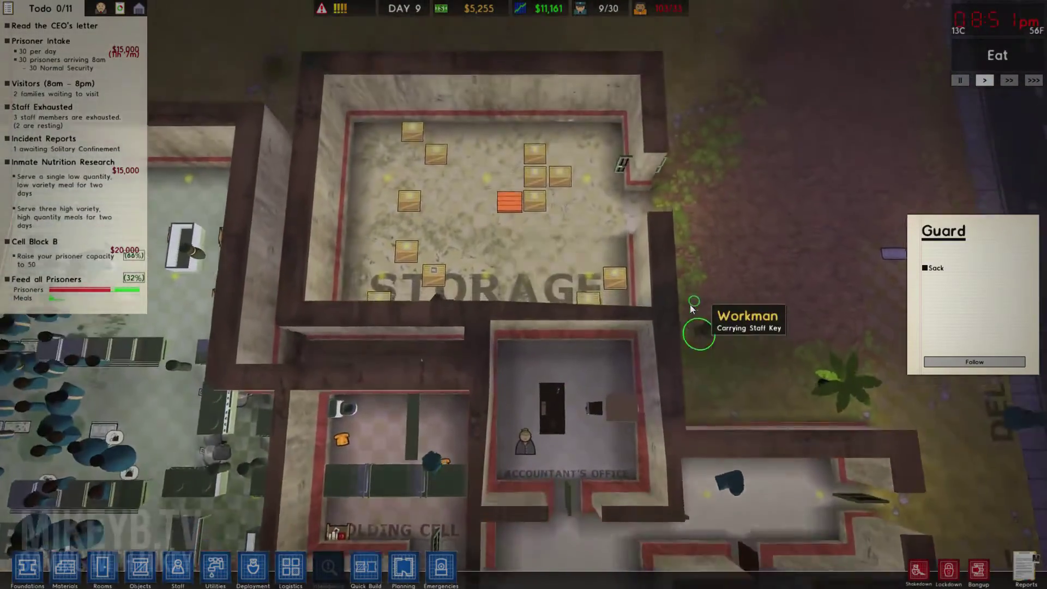
scroll(691, 307, "up", 2)
scroll(691, 307, "up", 1)
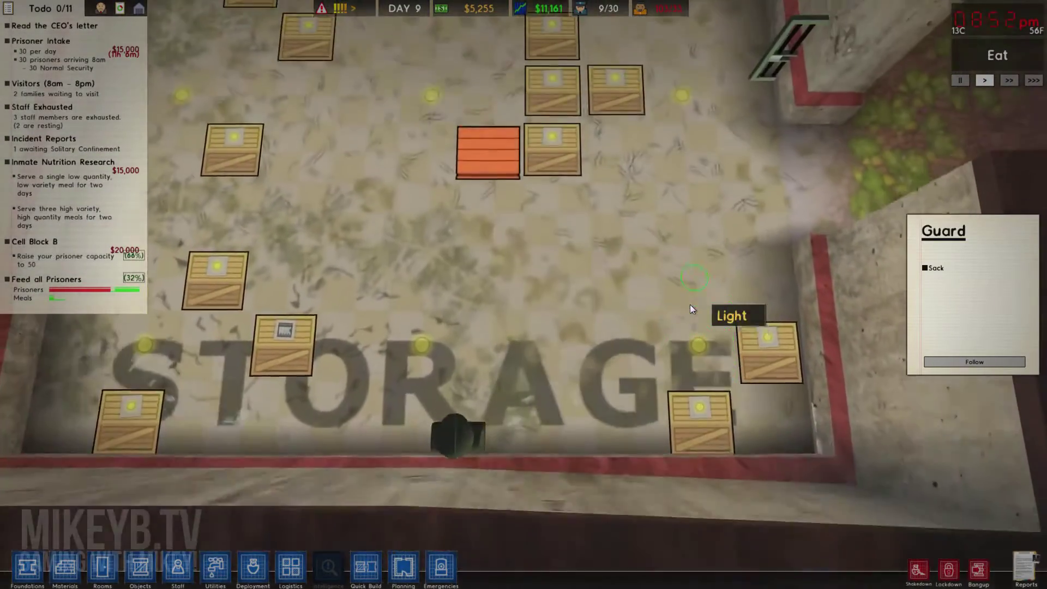
scroll(690, 304, "down", 2)
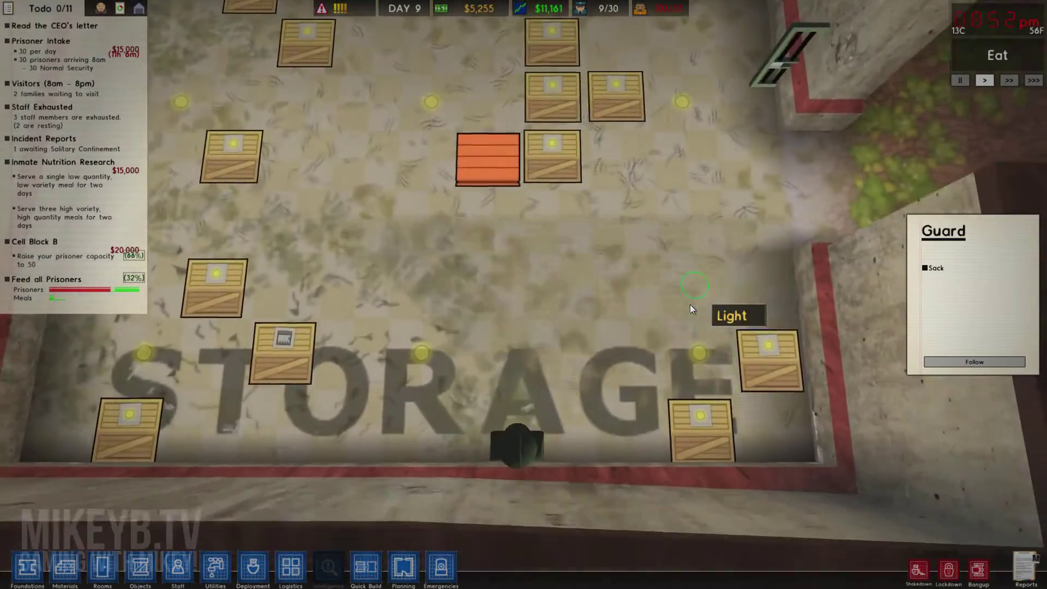
key("s")
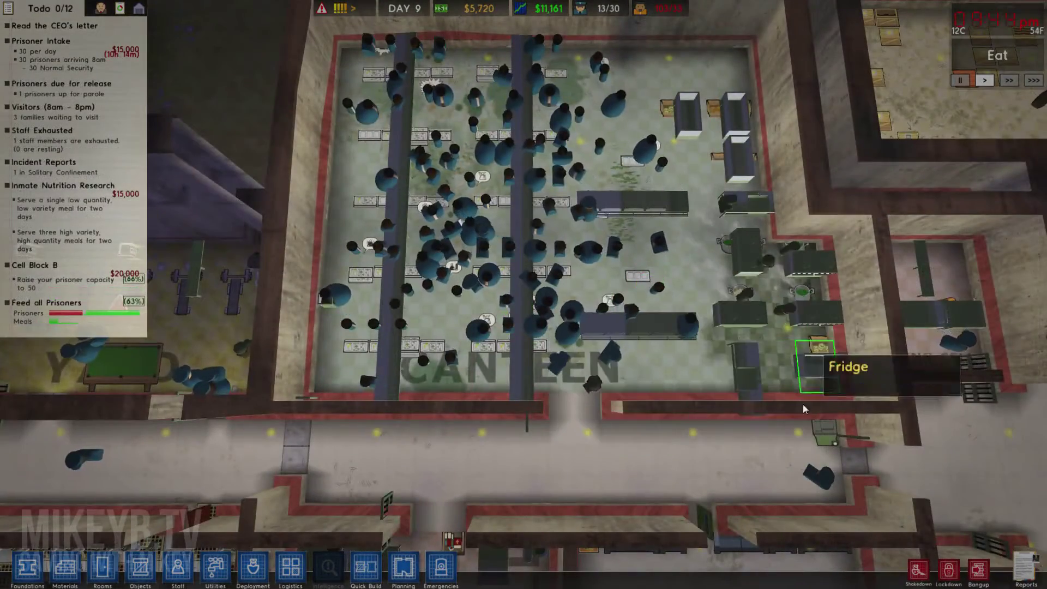
scroll(802, 404, "down", 2)
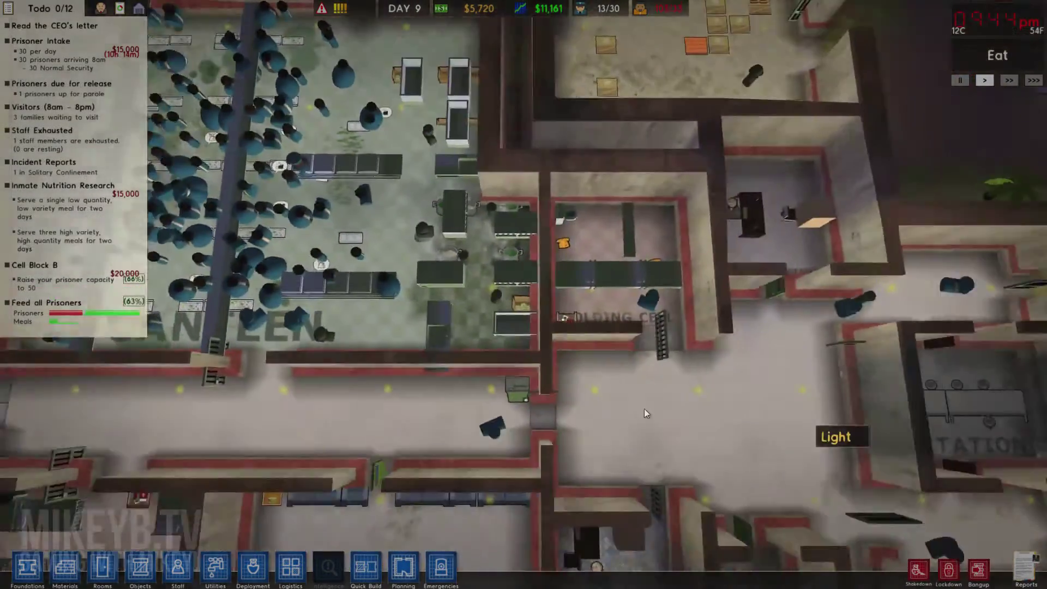
scroll(643, 416, "up", 1)
scroll(636, 428, "up", 1)
scroll(676, 434, "up", 1)
key("s")
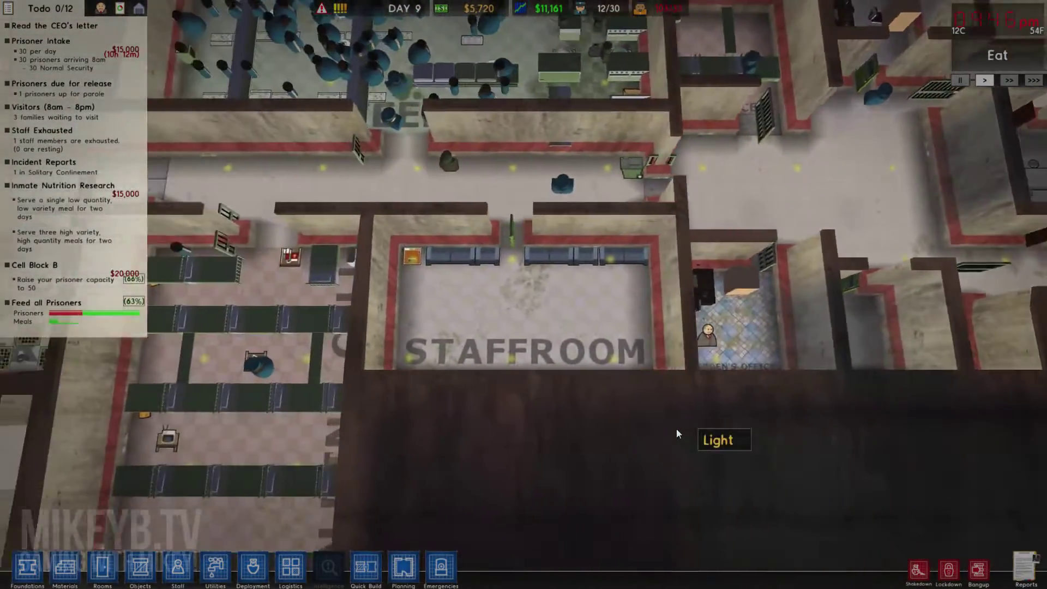
Bring up the main menu over the prison and show the Extras page
key("w")
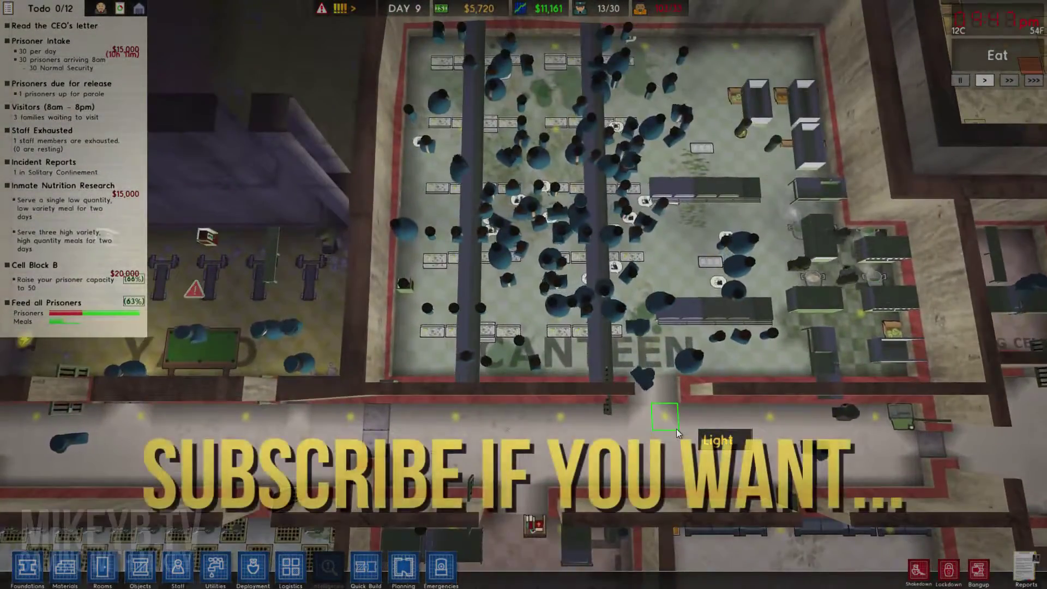
key("Escape")
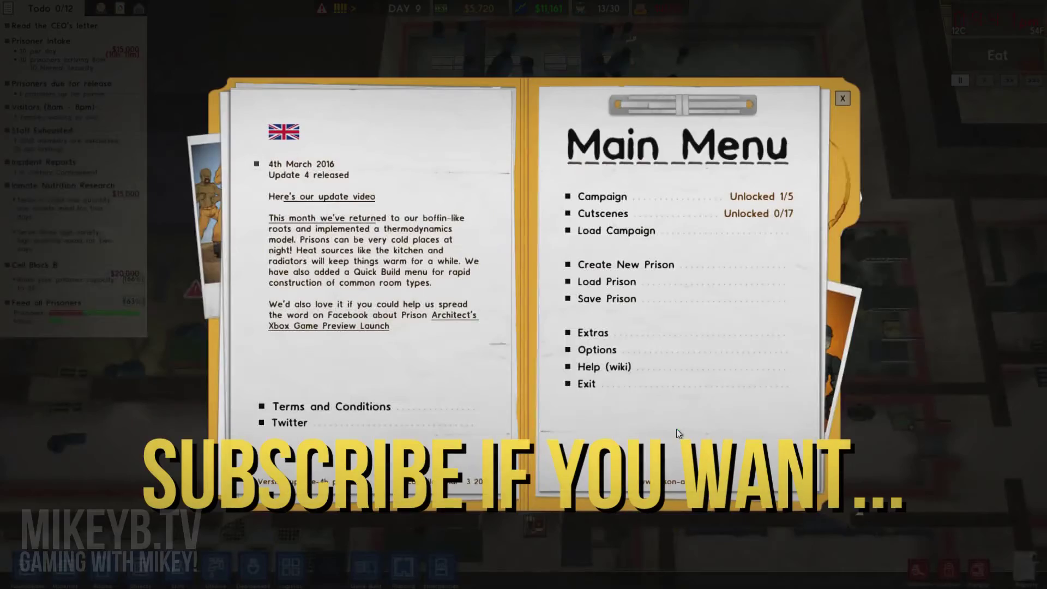
left_click(615, 333)
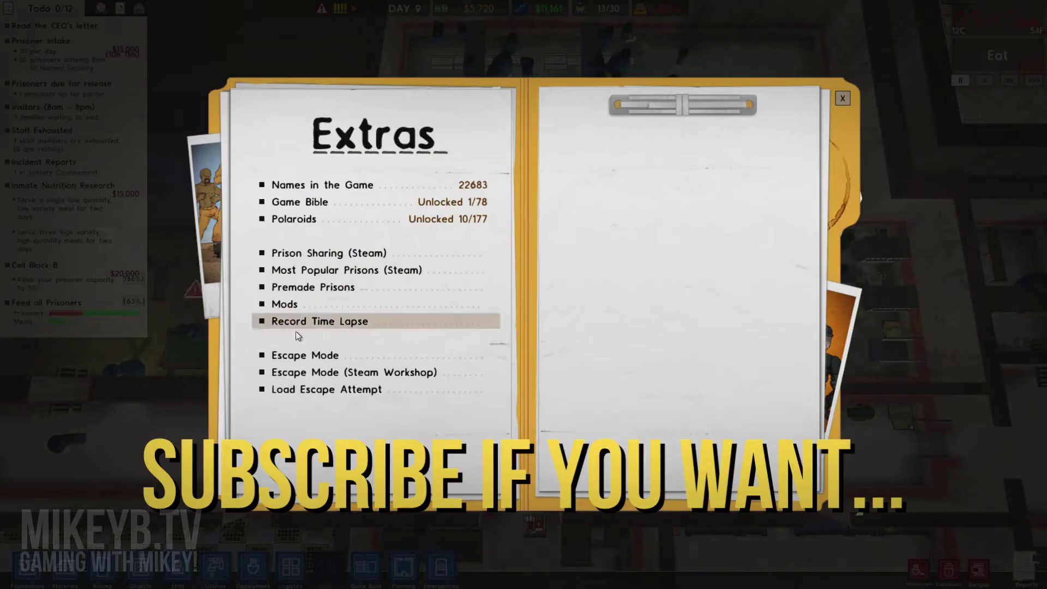